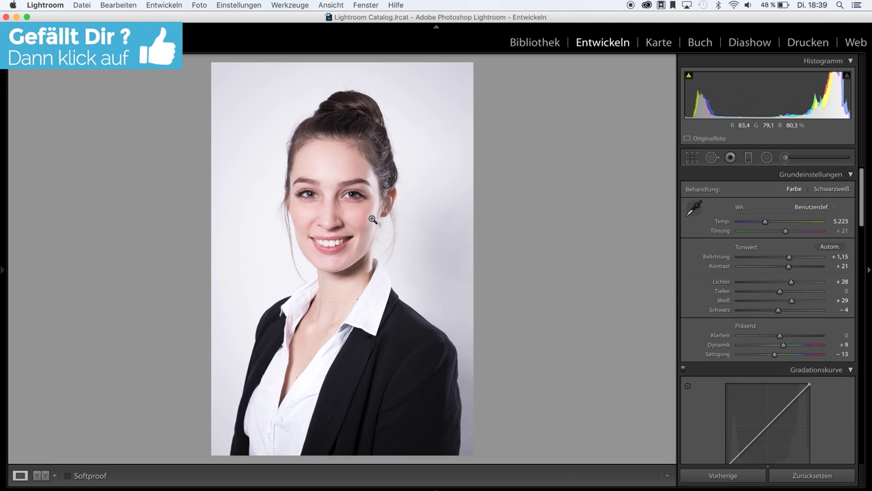
Zoom in on the face and pan so the forehead, eyes and nose are visible.
left_click(338, 197)
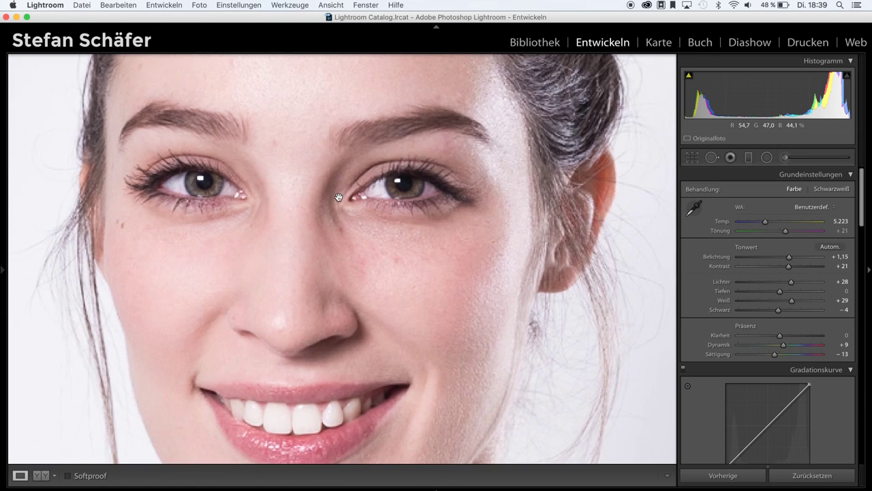
left_click_drag(351, 211, 384, 207)
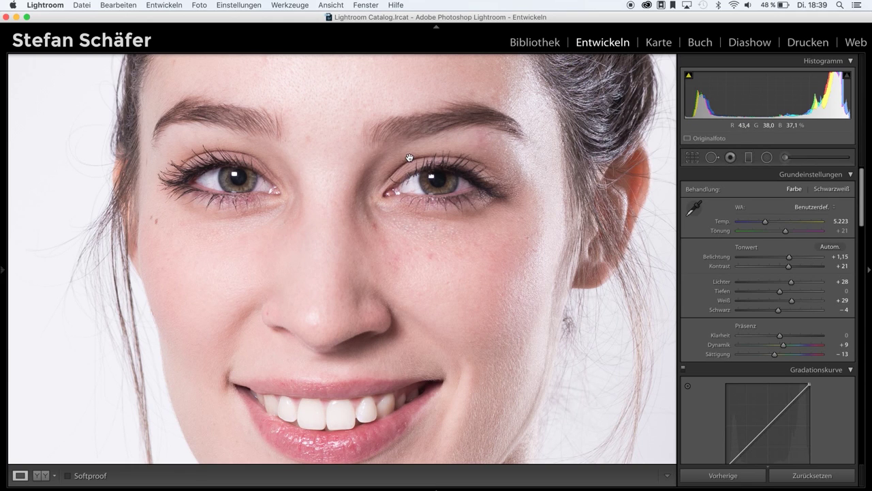
left_click_drag(410, 158, 411, 177)
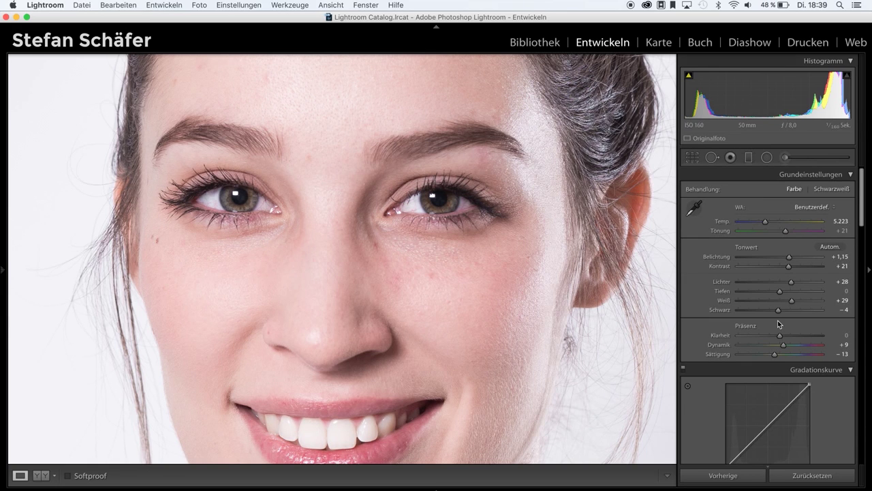
scroll(777, 320, "down", 5)
scroll(778, 320, "down", 5)
scroll(778, 321, "down", 3)
scroll(777, 320, "down", 5)
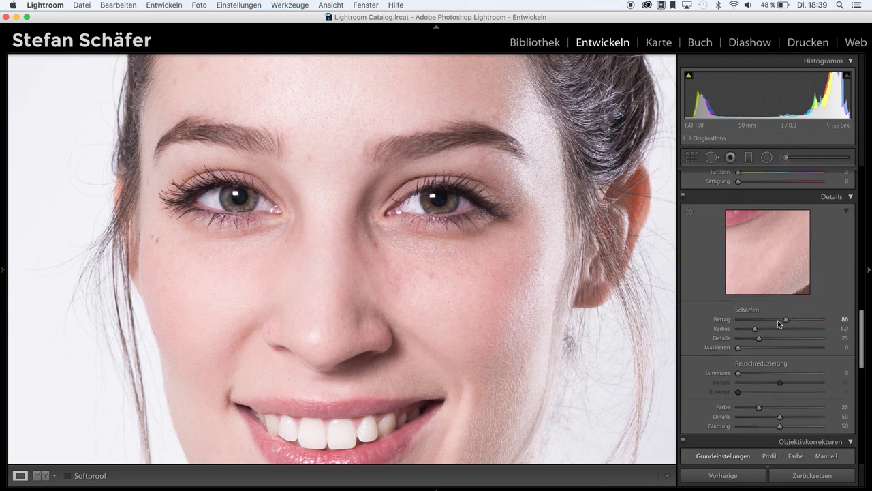
scroll(778, 320, "down", 2)
scroll(778, 320, "up", 15)
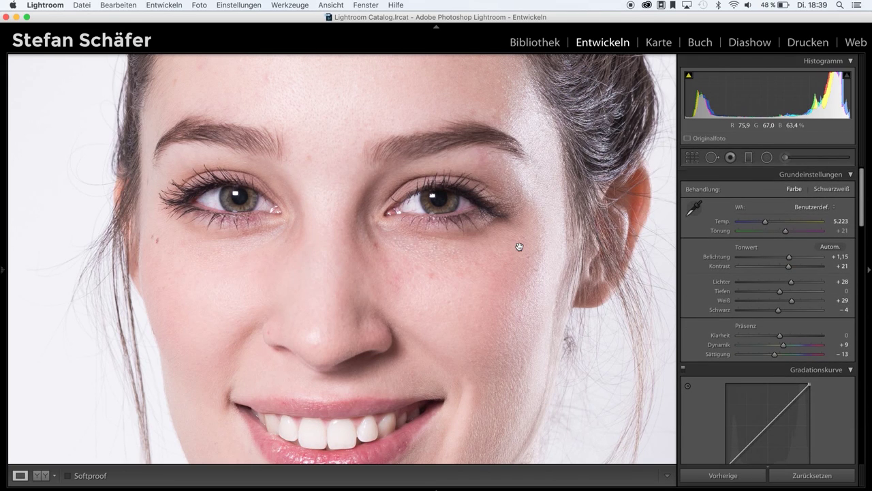
mouse_move(416, 184)
left_mouse_down()
mouse_move(383, 268)
mouse_move(372, 250)
left_mouse_up()
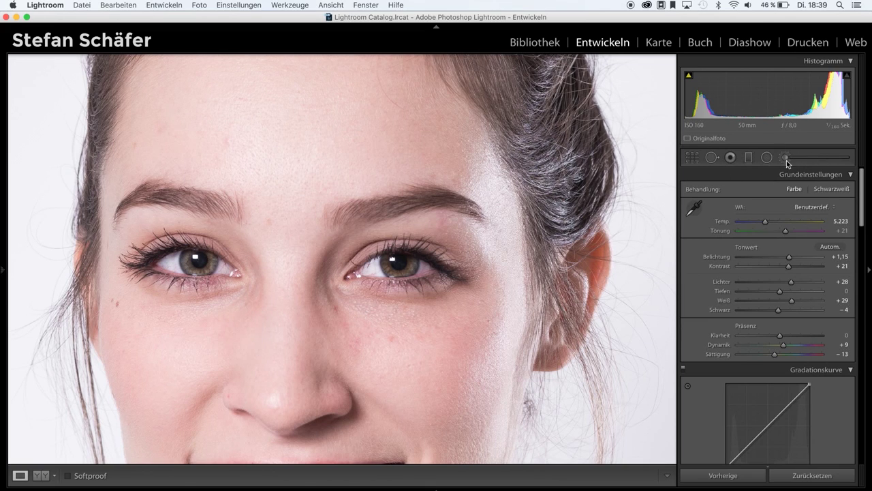
Set up the Adjustment Brush with the Haut weichzeichnen preset (Klarheit −100, Schärfe 25).
left_click(785, 158)
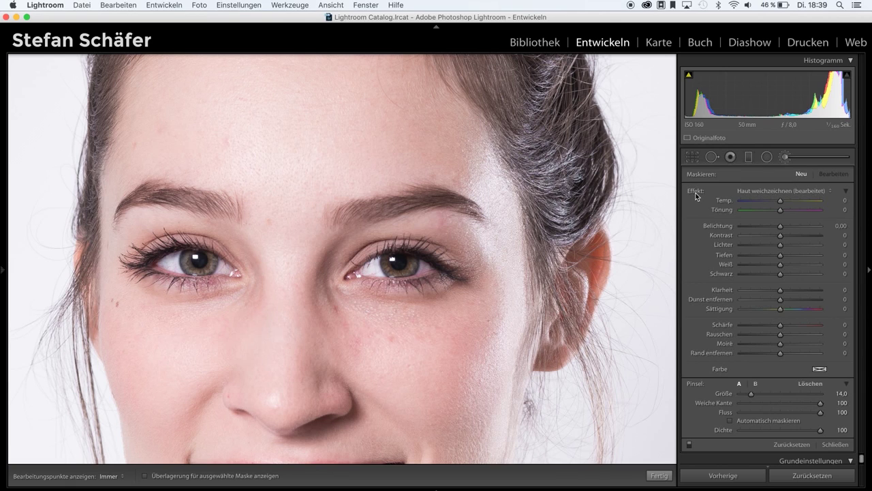
left_click(831, 190)
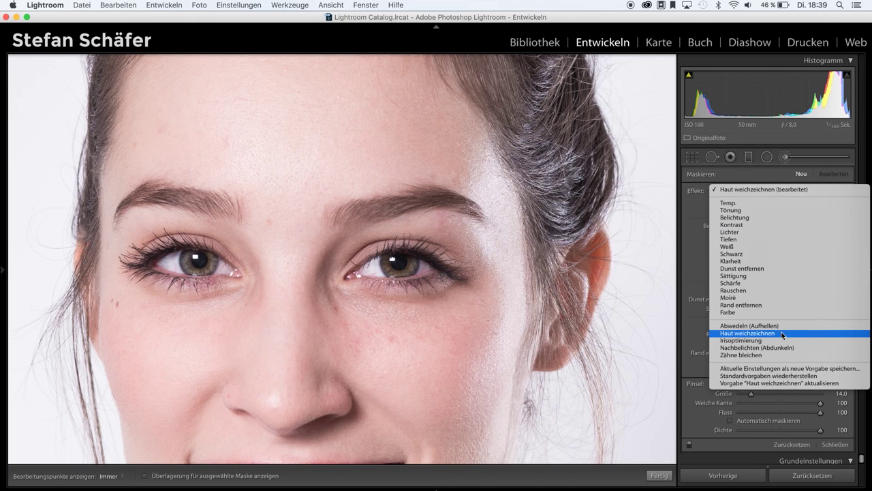
left_click(753, 337)
left_click(752, 336)
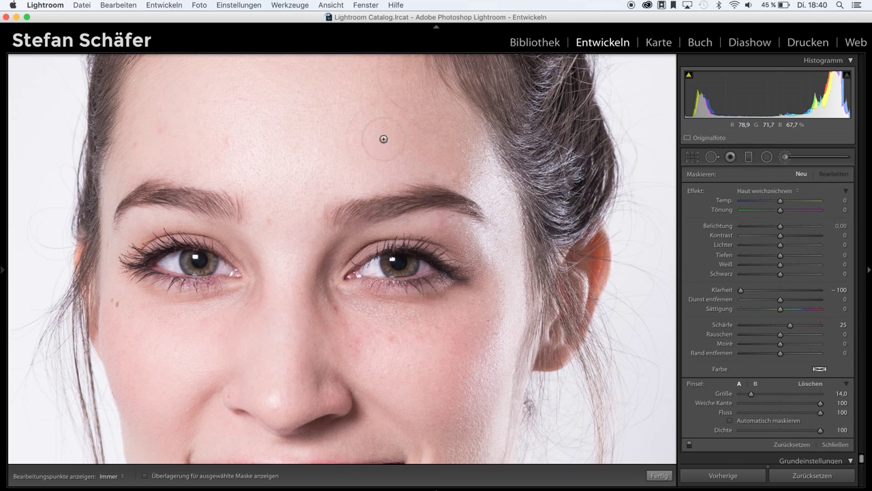
Toggle the edit pins with H to check softening coverage on forehead, cheeks and nose.
key("h")
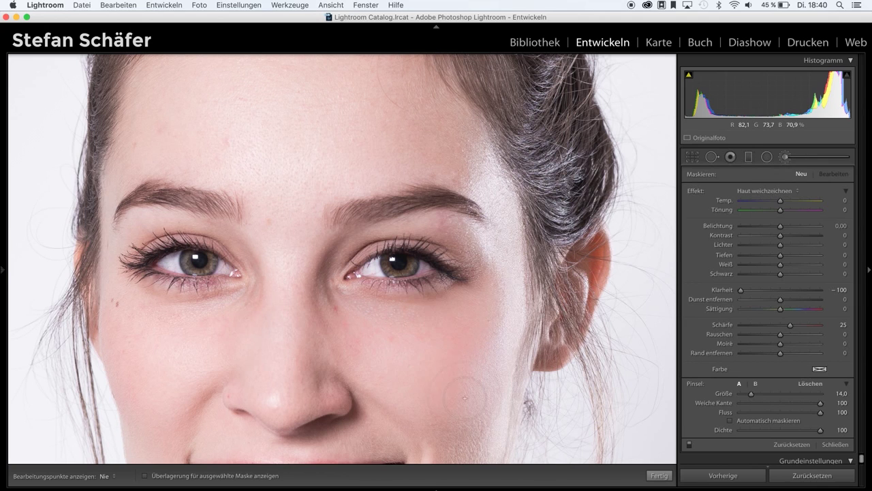
key("h")
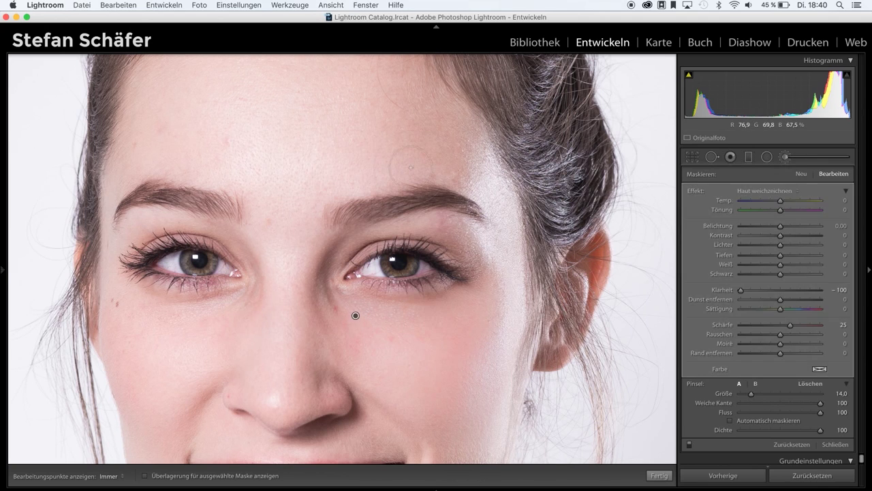
key("h")
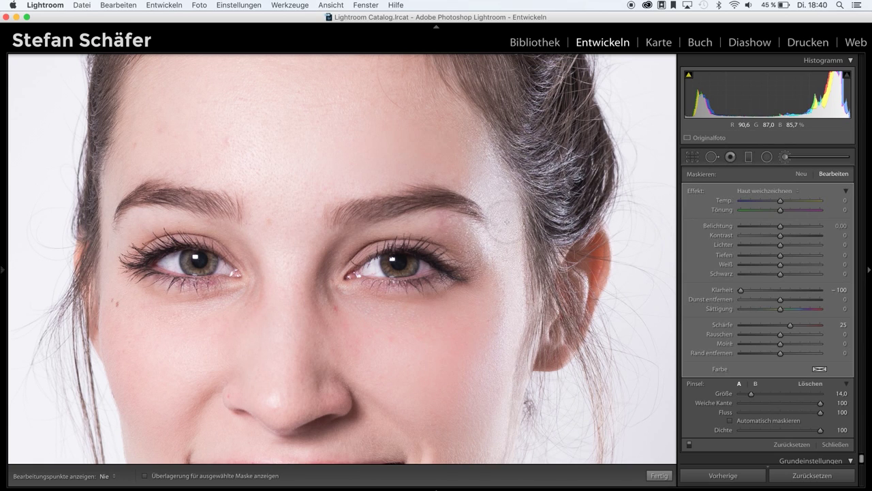
key("h")
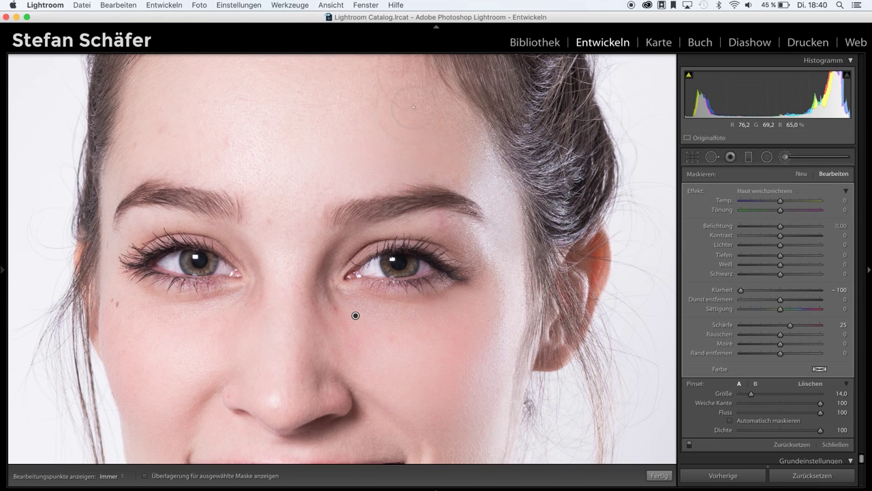
key("h")
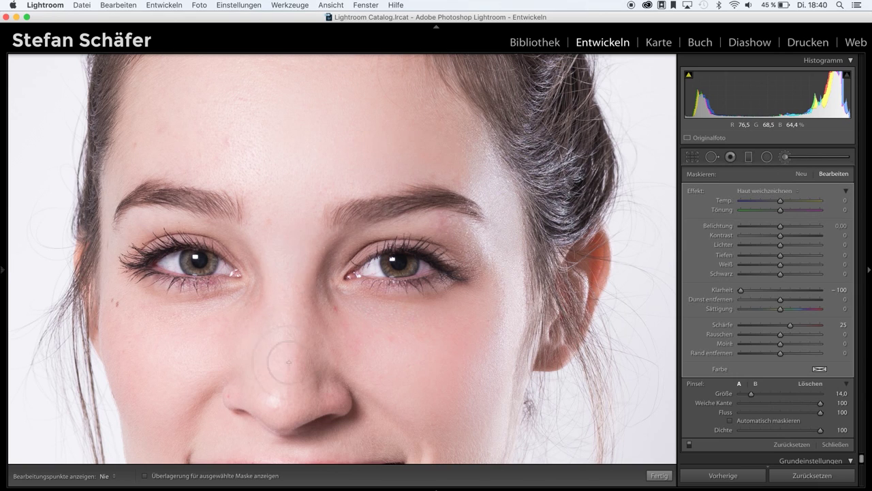
key("h")
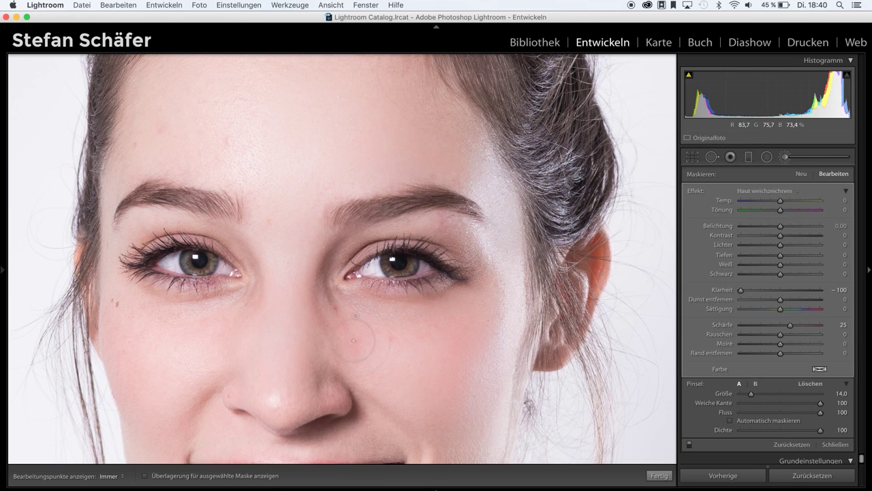
key("h")
key("h")
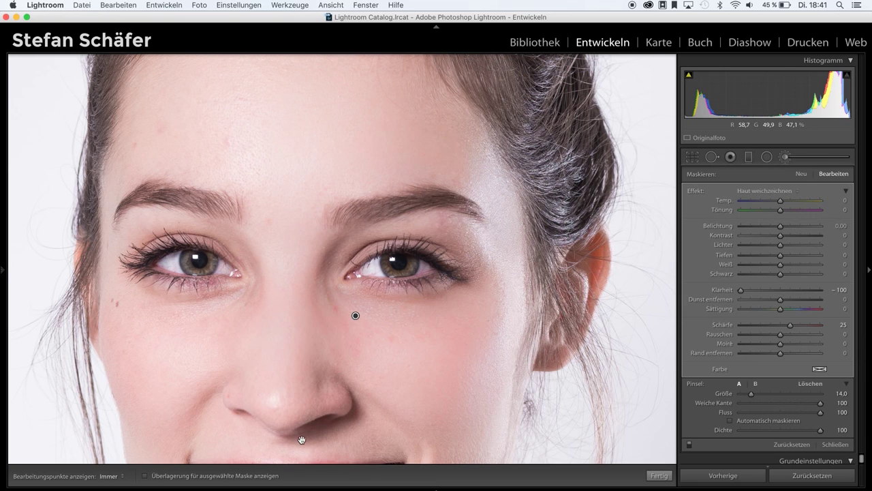
Pan up to show the whole smile and compare the skin softening on and off.
left_click_drag(302, 439, 309, 377)
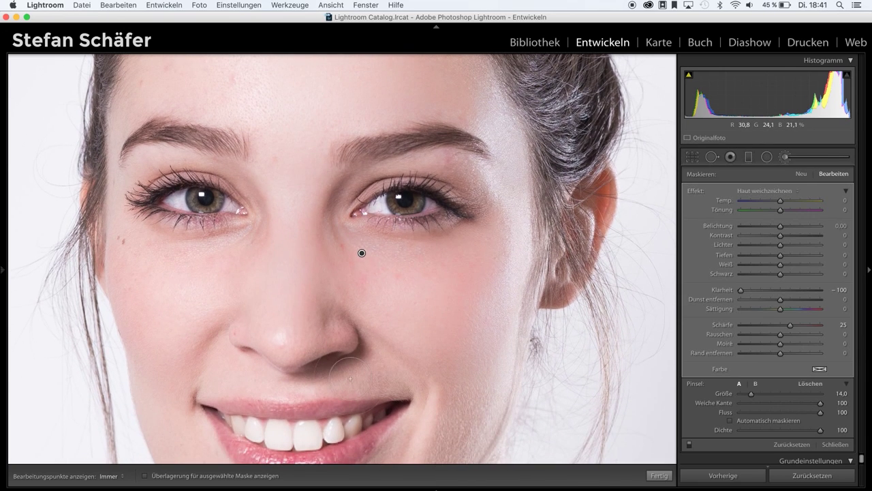
left_click_drag(477, 347, 473, 305)
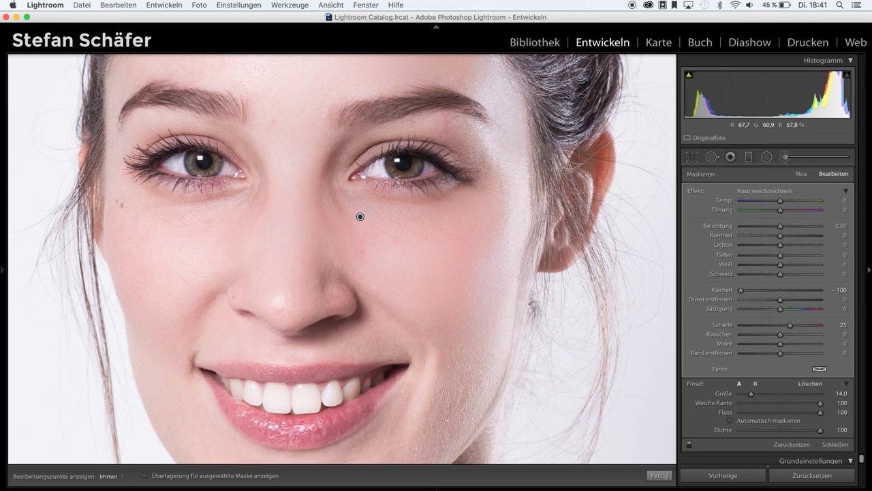
key("h")
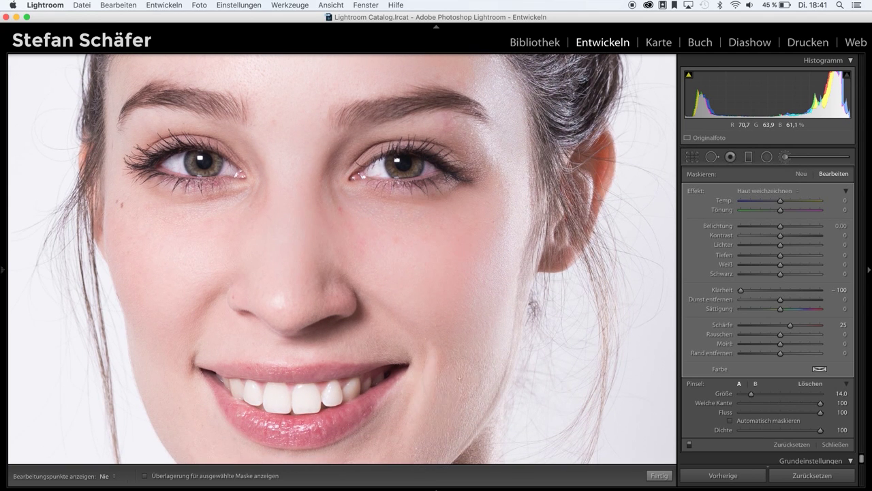
key("h")
left_click(690, 444)
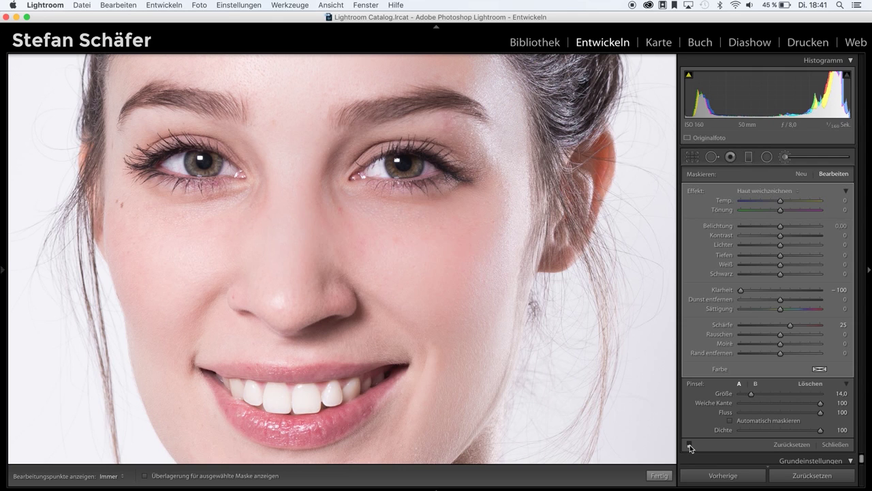
left_click(690, 445)
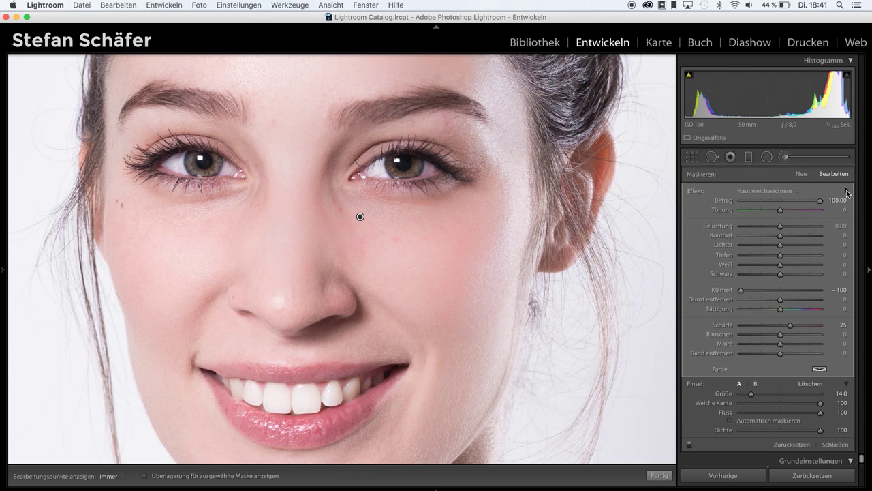
Collapse the Effekt section to the Betrag slider and lower the softening to about 50.
left_click(847, 192)
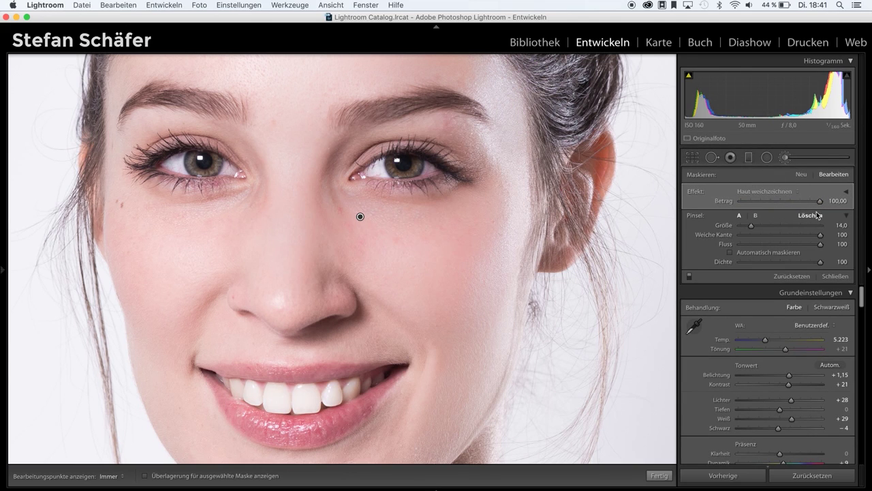
left_click(763, 202)
left_click_drag(725, 201, 783, 202)
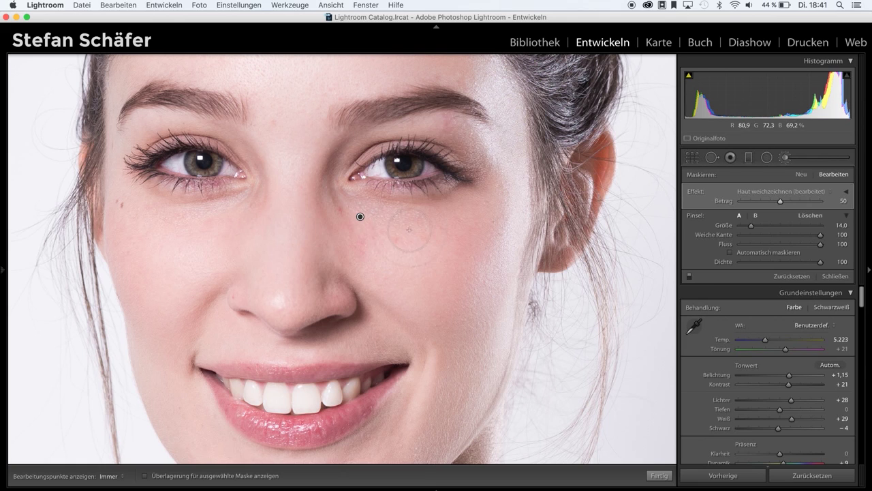
left_click(690, 276)
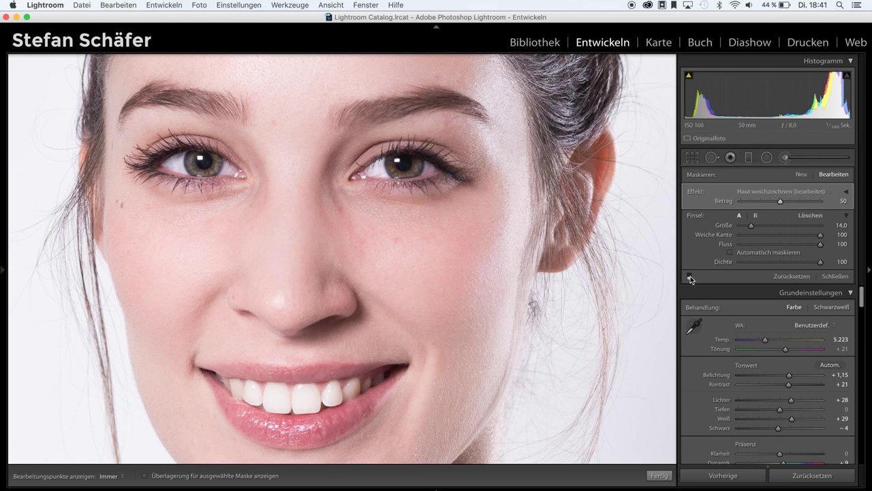
left_click(690, 276)
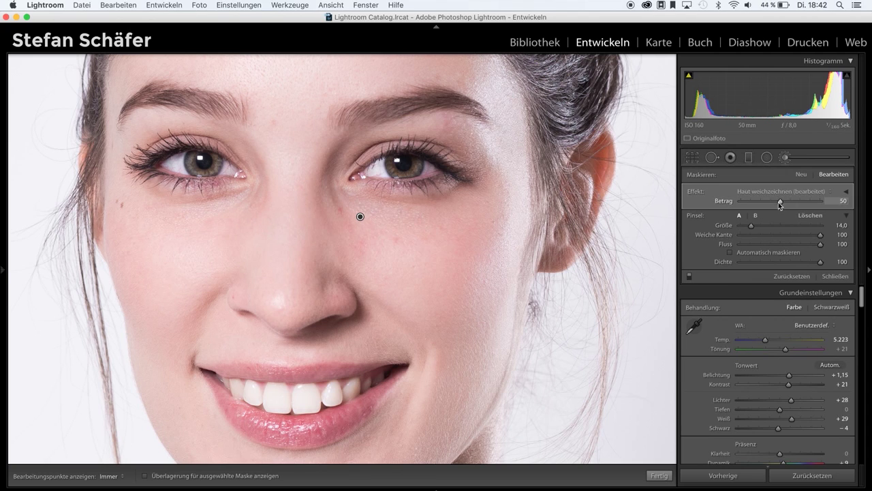
Fine-tune Betrag from 50 to 40 and compare the softening on and off.
left_click_drag(775, 202, 771, 202)
left_click(690, 277)
left_click(689, 277)
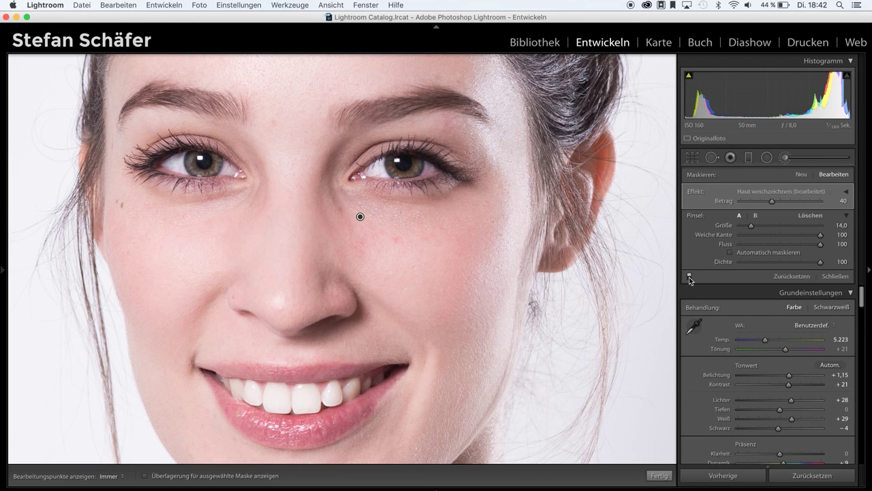